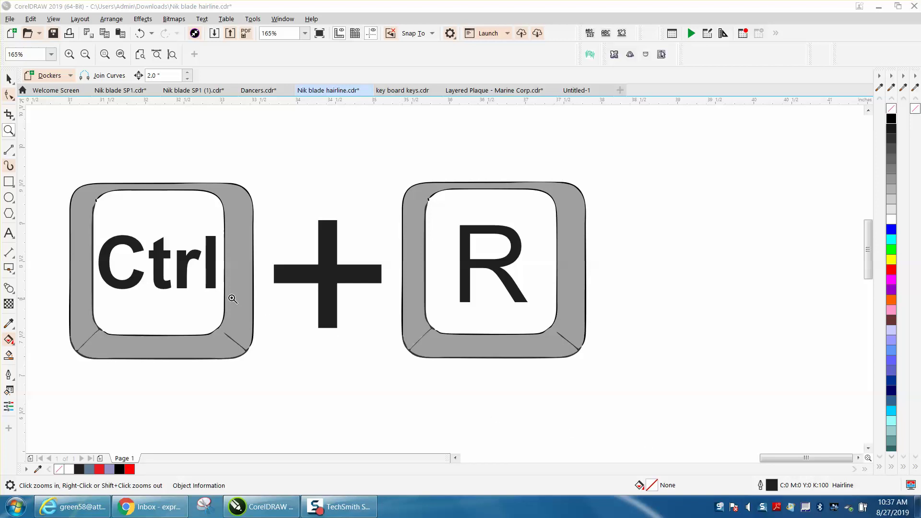
- Zoom from the Ctrl+R graphic to a close-up of the circles beside the star on the knife blade
left_click(365, 225)
scroll(376, 227, "down", 5)
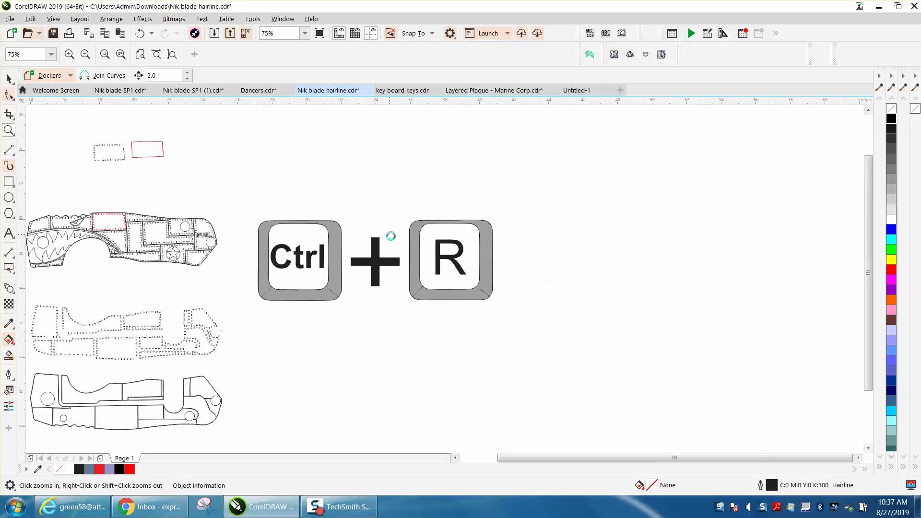
left_click_drag(323, 231, 355, 254)
left_click_drag(448, 267, 445, 268)
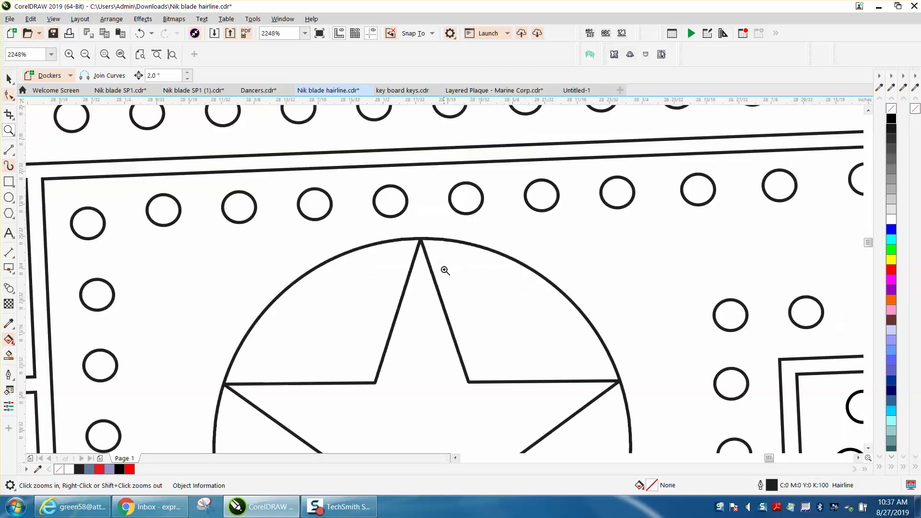
key("space")
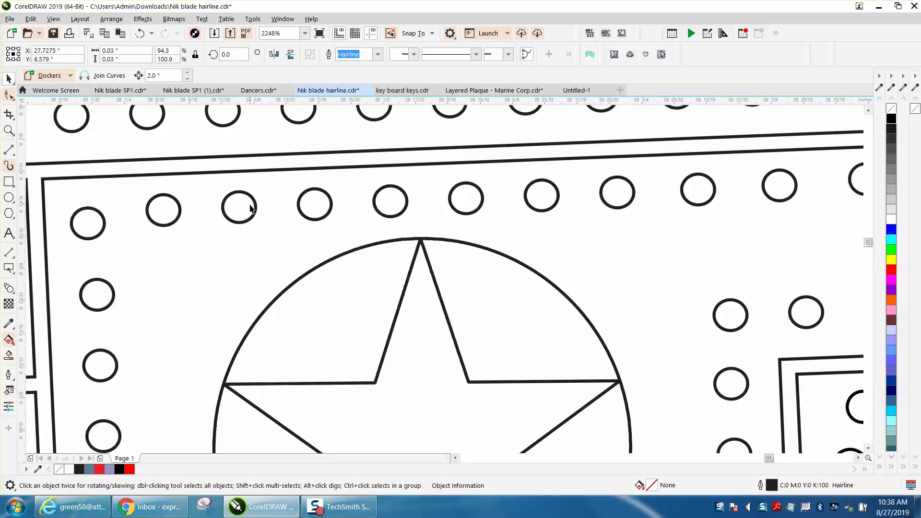
left_click(255, 211)
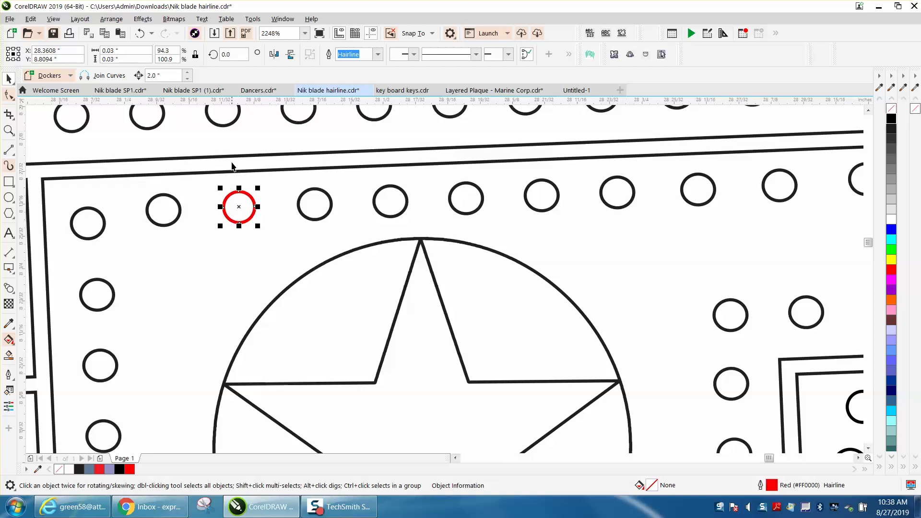
left_click(330, 204)
key("ctrl+r")
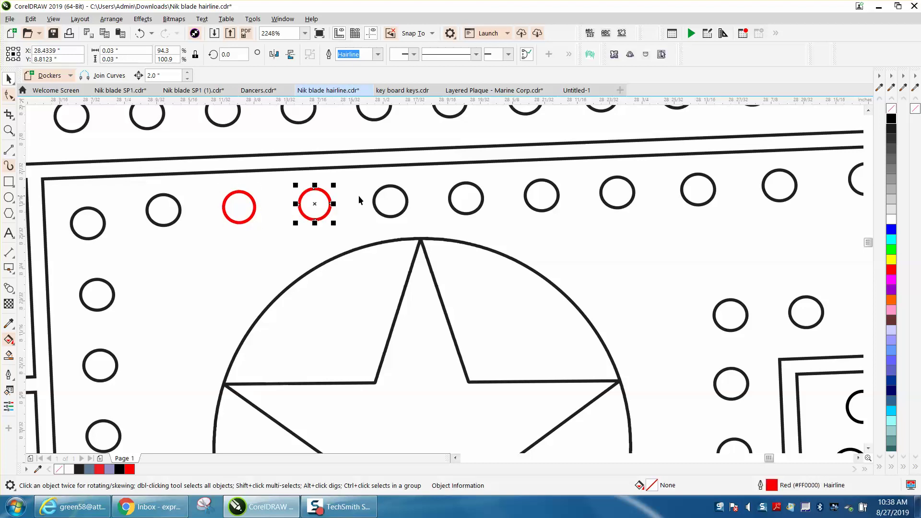
left_click(375, 200)
key("ctrl+r")
left_click(450, 202)
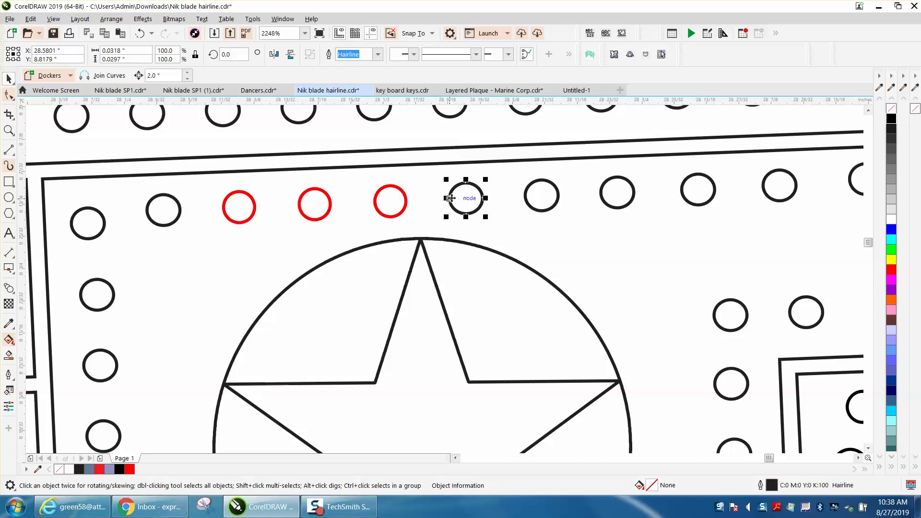
key("ctrl+r")
left_click_drag(206, 151, 505, 228)
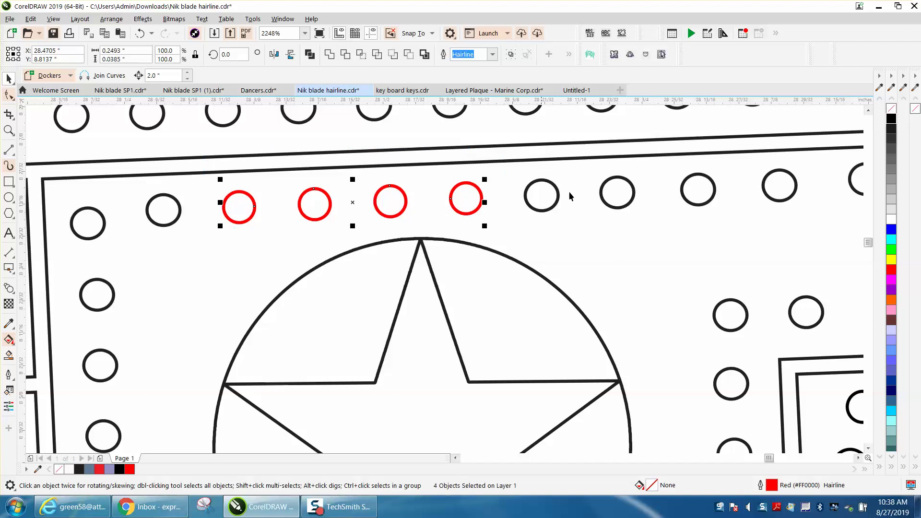
right_click(889, 122)
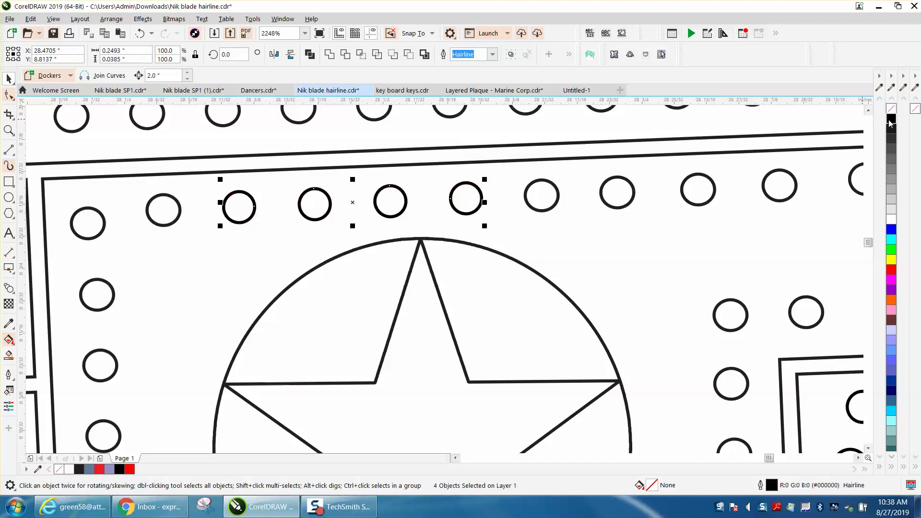
left_click(554, 209)
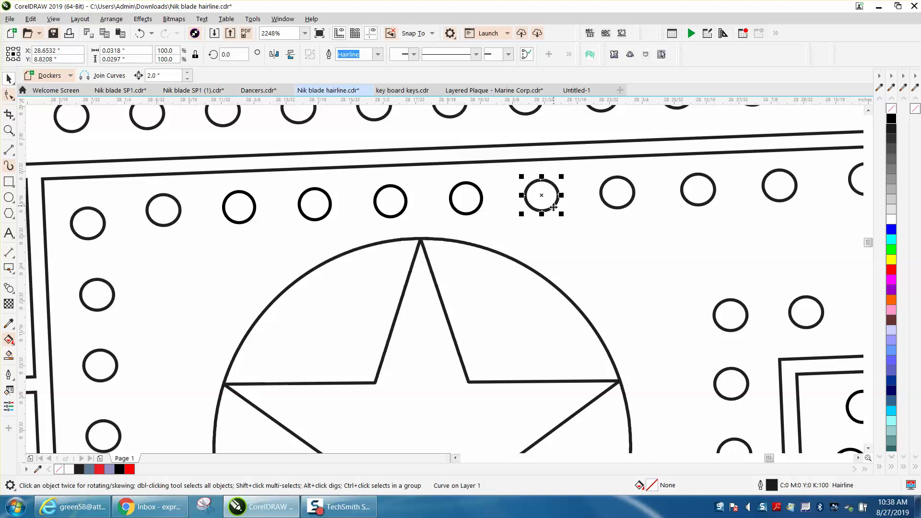
- Set the selected circle's width and height to 0.03 in
left_click(138, 50)
type(".03")
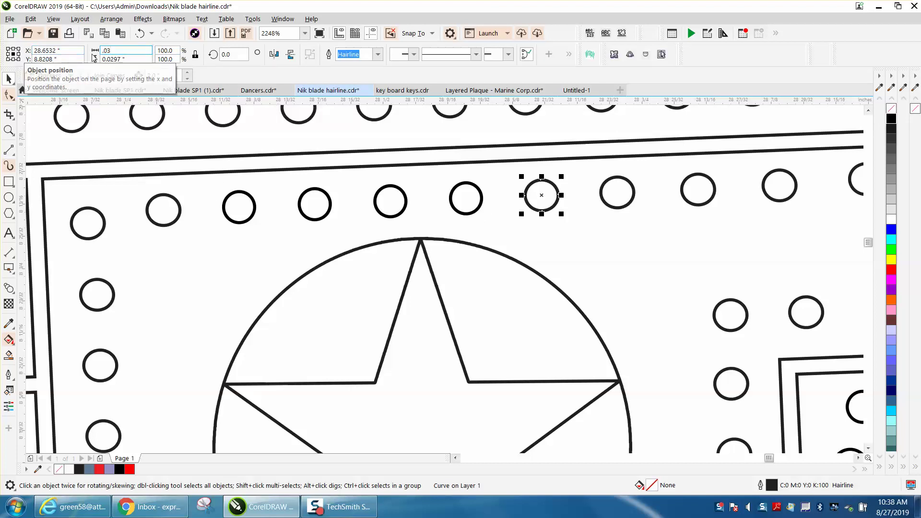
key("Tab")
type(".03")
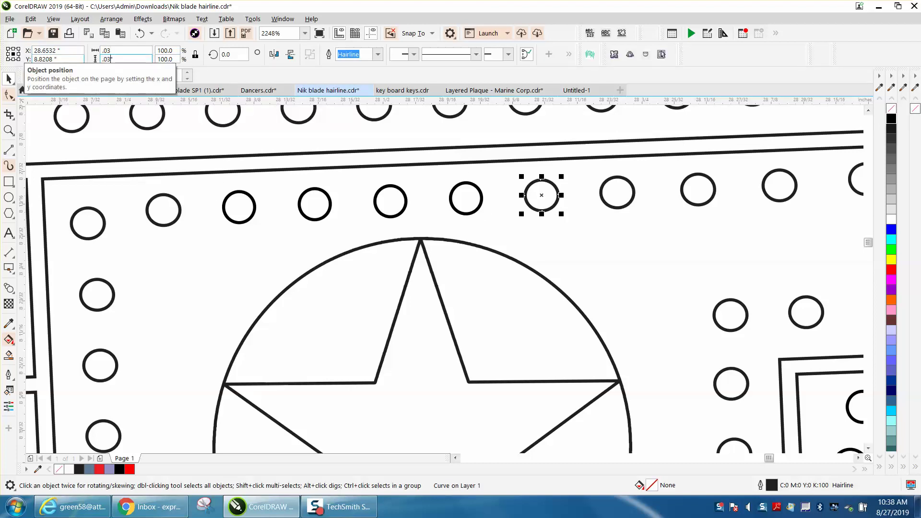
key("Return")
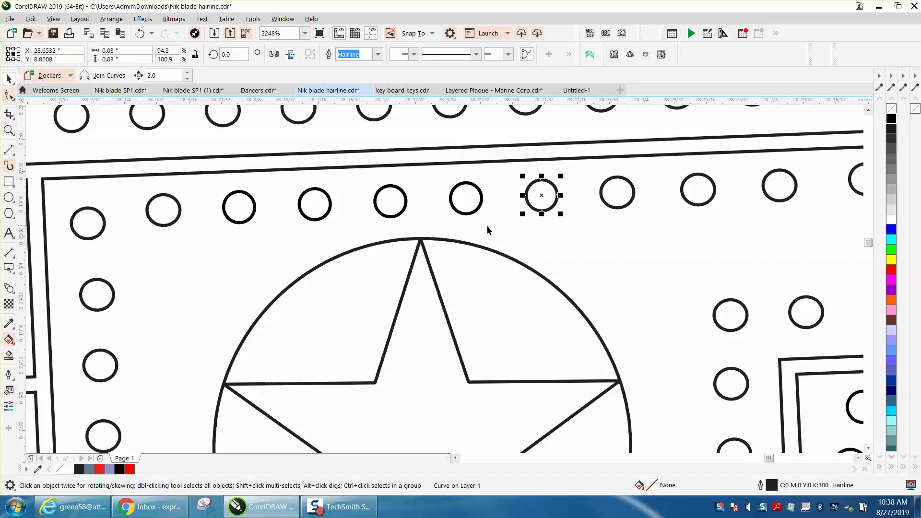
- Apply the same 0.03 in resize to the next three circles along the row
left_click(616, 210)
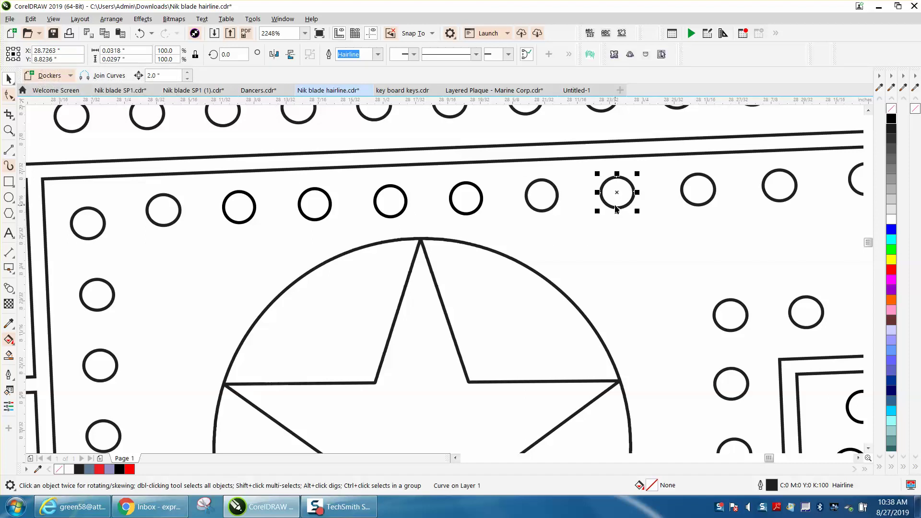
left_click(691, 203)
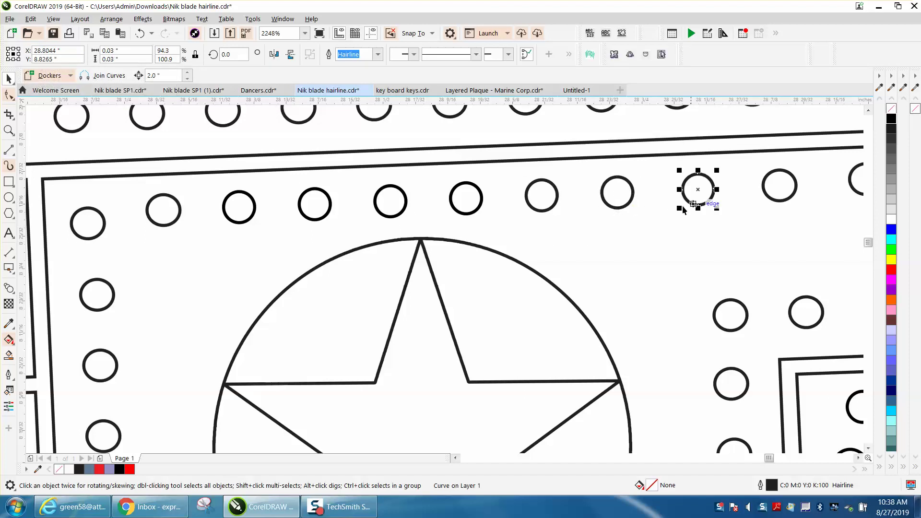
left_click(786, 204)
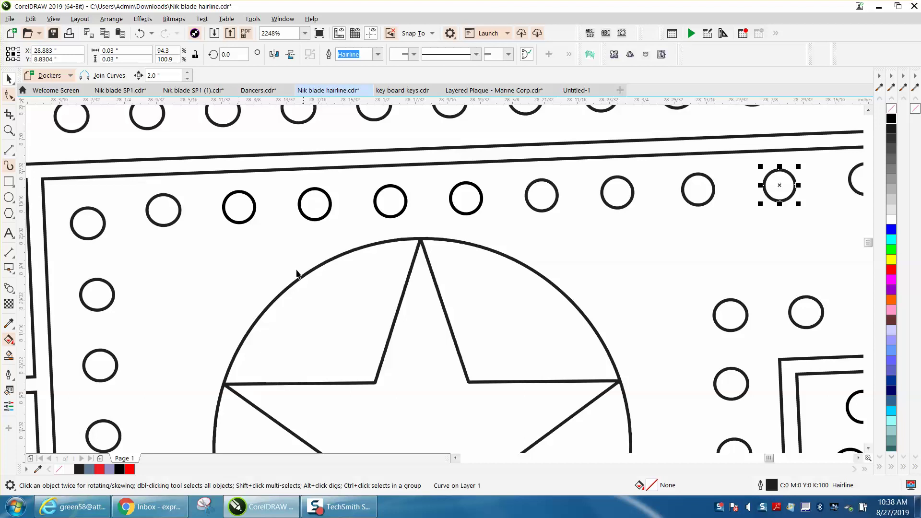
- Zoom in closely on the circles near the blade's inner corner, then open the Tools menu
scroll(324, 216, "down", 2)
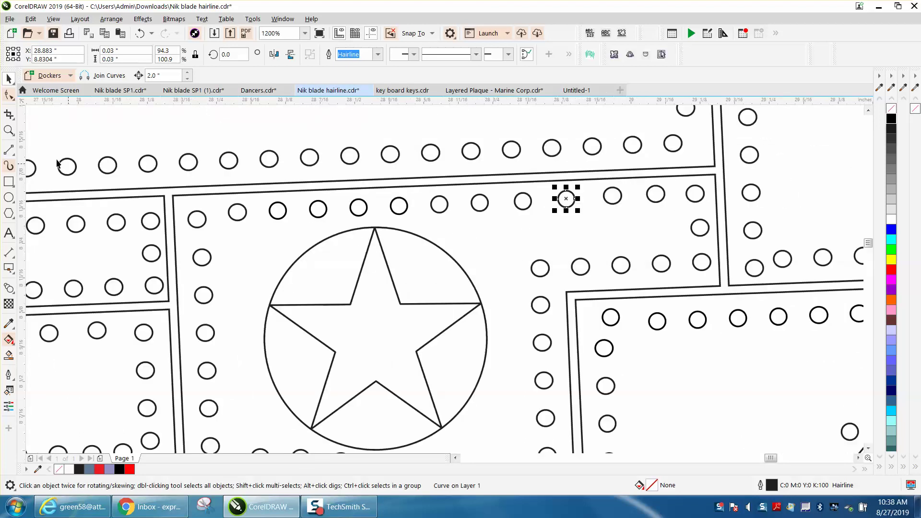
left_click(9, 94)
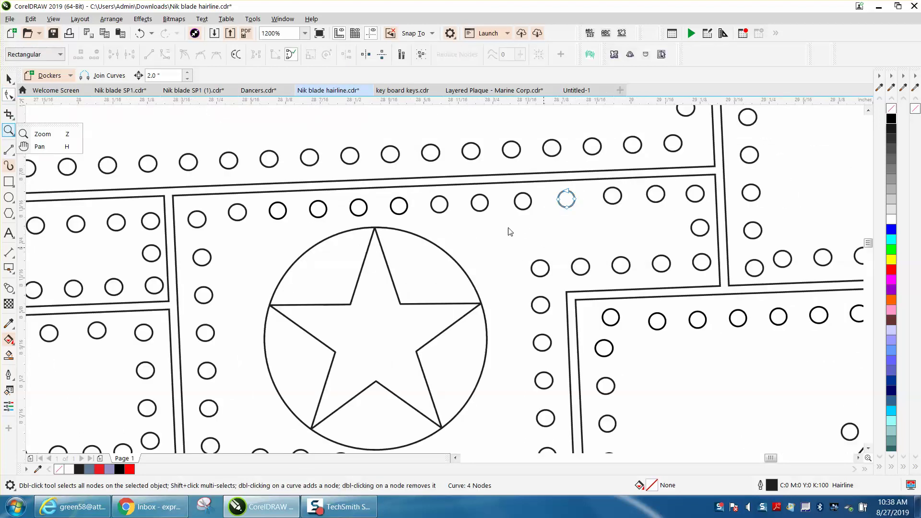
left_click(9, 130)
left_click_drag(502, 220, 760, 300)
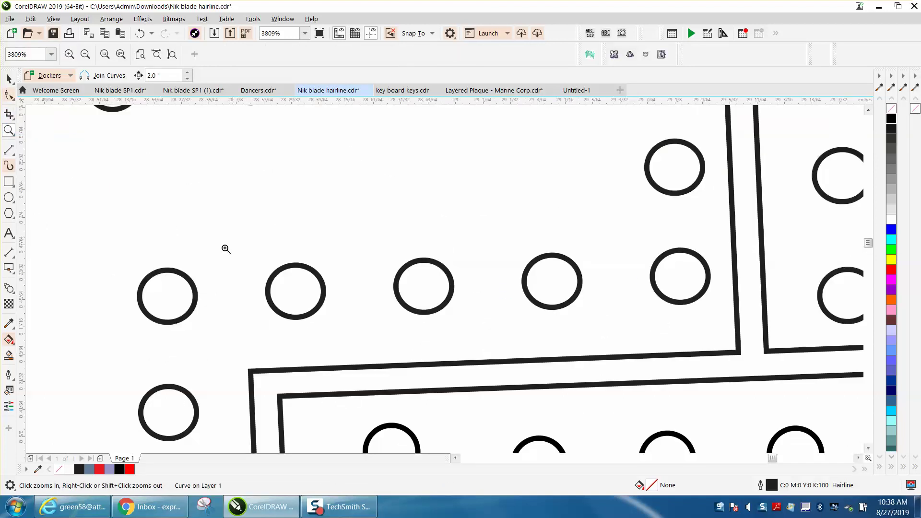
left_click(8, 79)
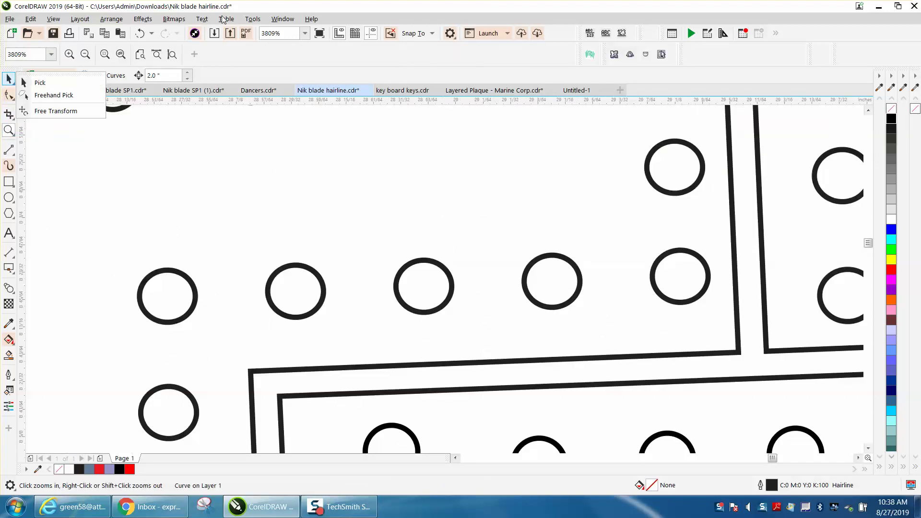
left_click(257, 20)
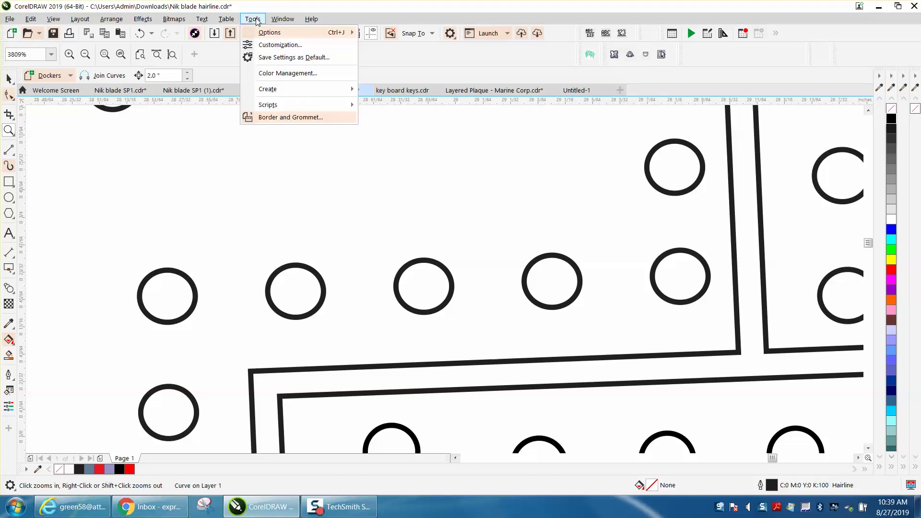
- In Customization, show the shortcut keys for the Edit group's Repeat command (Ctrl+R)
left_click(261, 45)
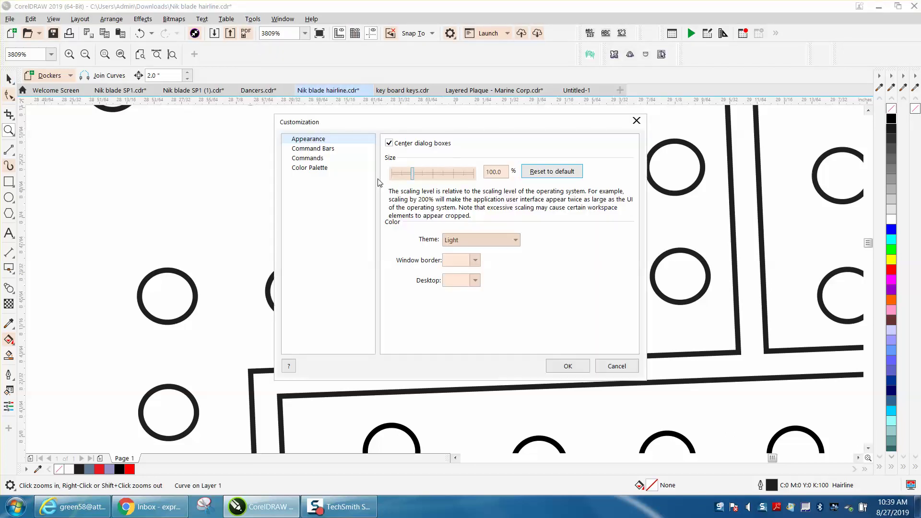
left_click(313, 159)
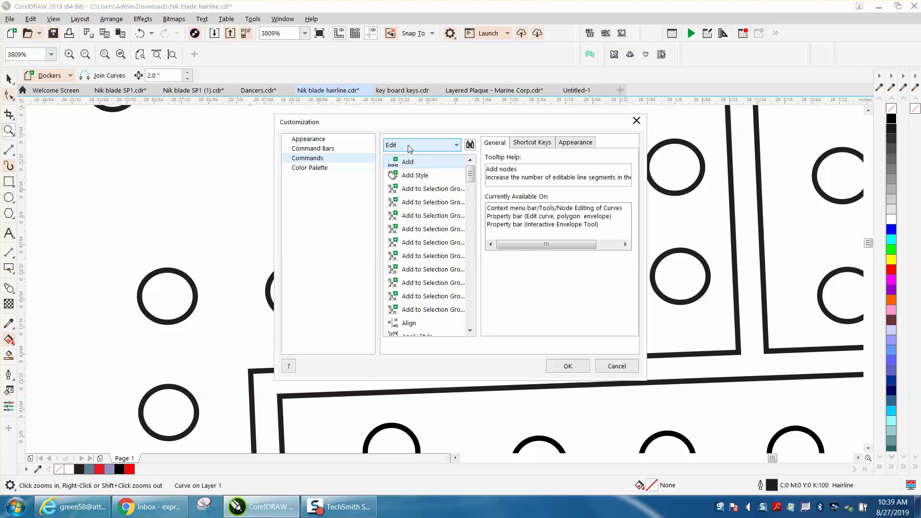
left_click(31, 21)
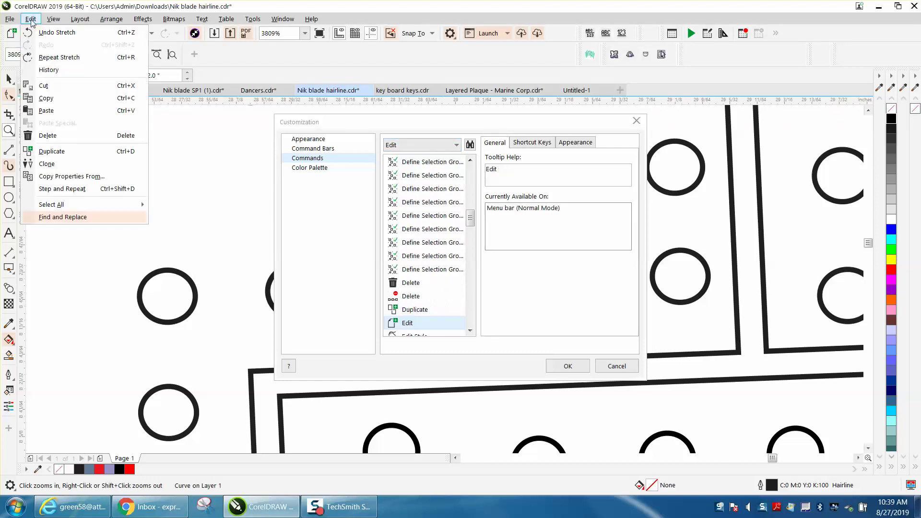
left_click(59, 58)
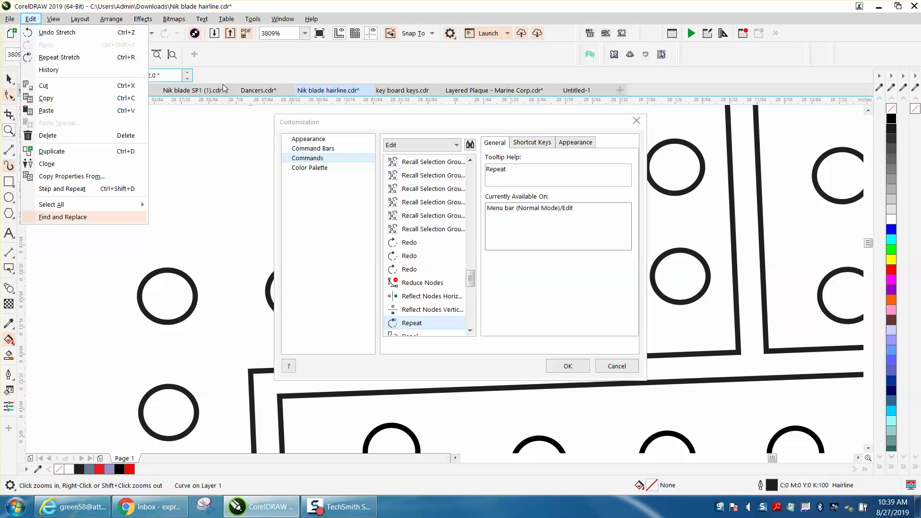
left_click(410, 323)
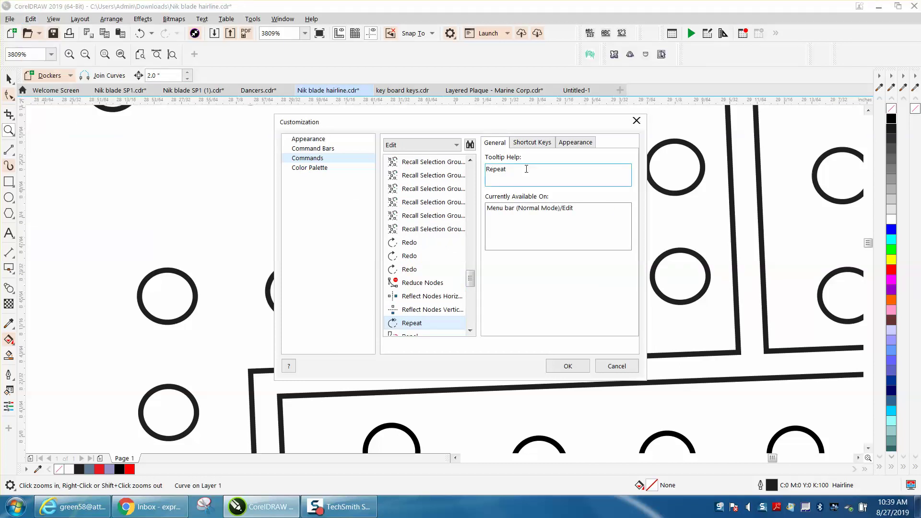
left_click(534, 143)
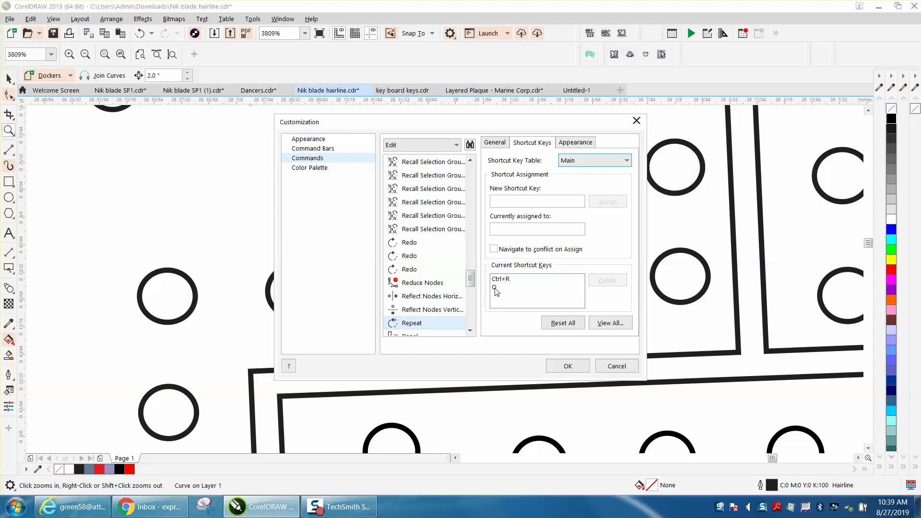
- Remove and reassign O as a Repeat shortcut alongside Ctrl+R, then close Customization
left_click(495, 288)
left_click(607, 281)
left_click(518, 201)
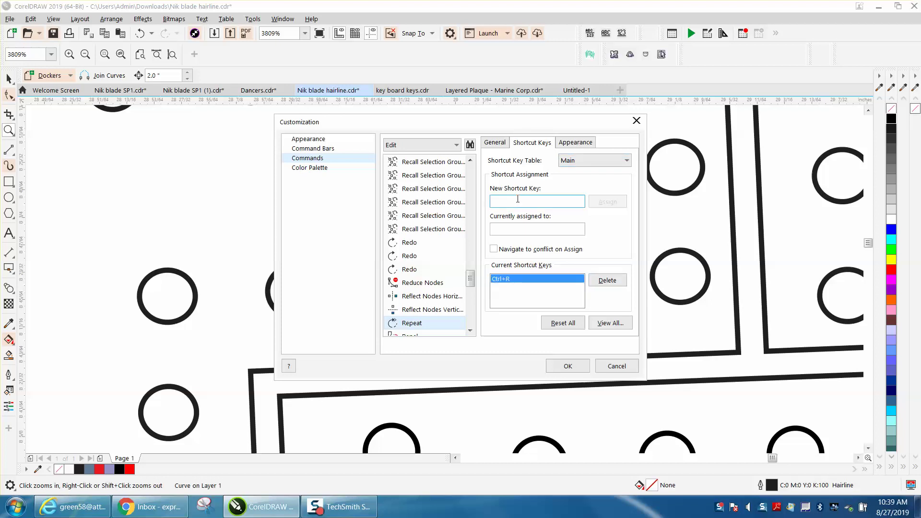
key("o")
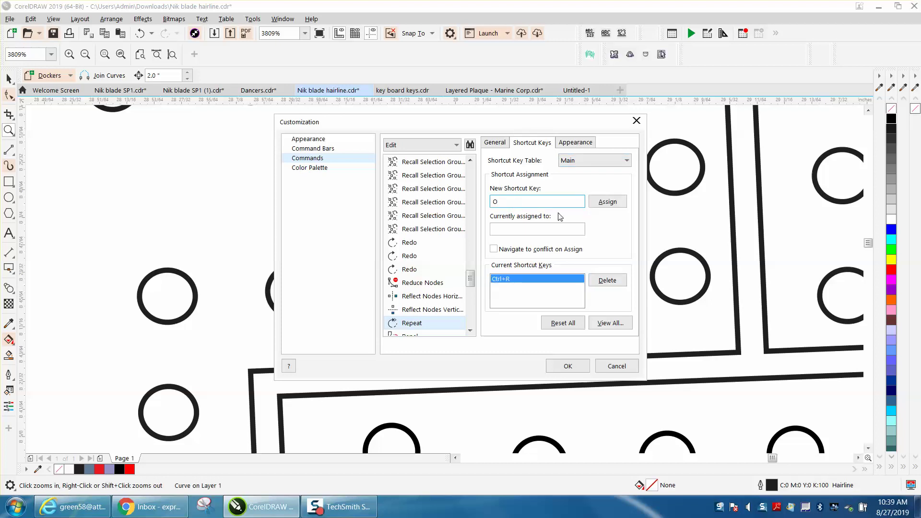
left_click(608, 202)
left_click(570, 366)
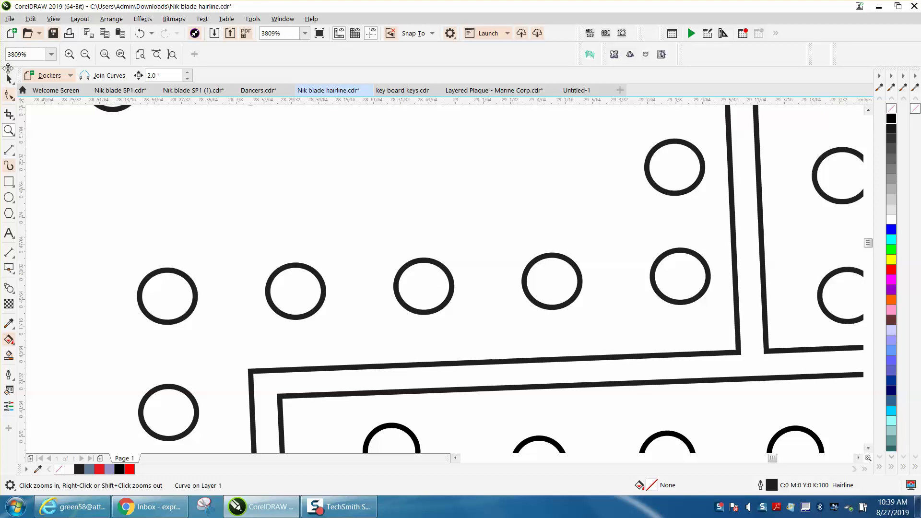
left_click(8, 78)
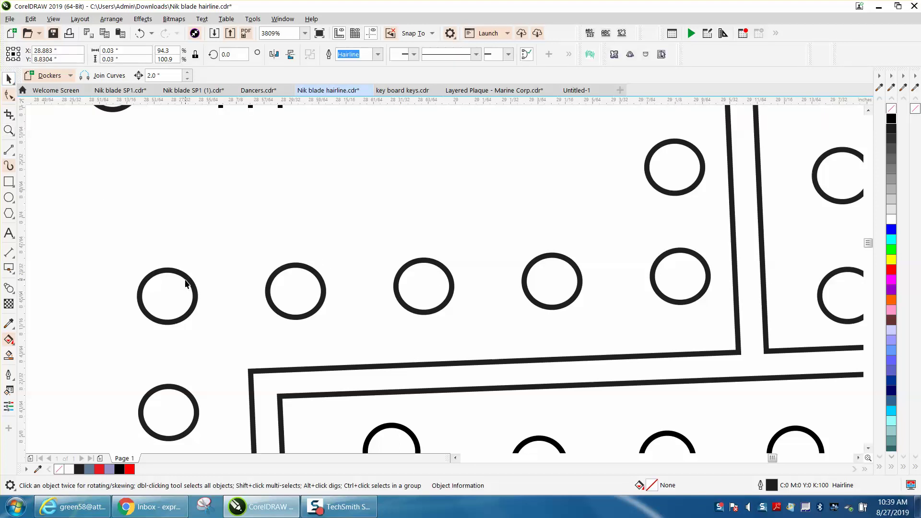
- Resize the left circle in the row to 0.03 by 0.03 in
left_click(186, 284)
left_click(125, 51)
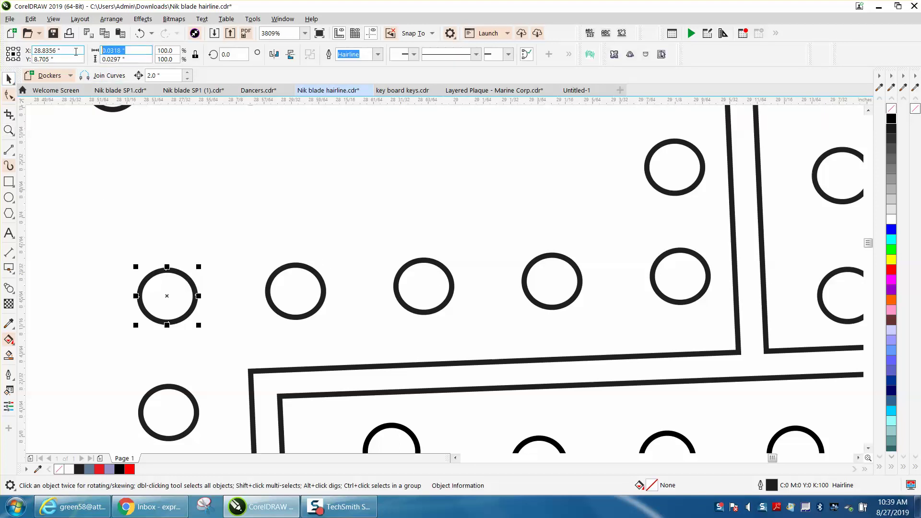
type(".03")
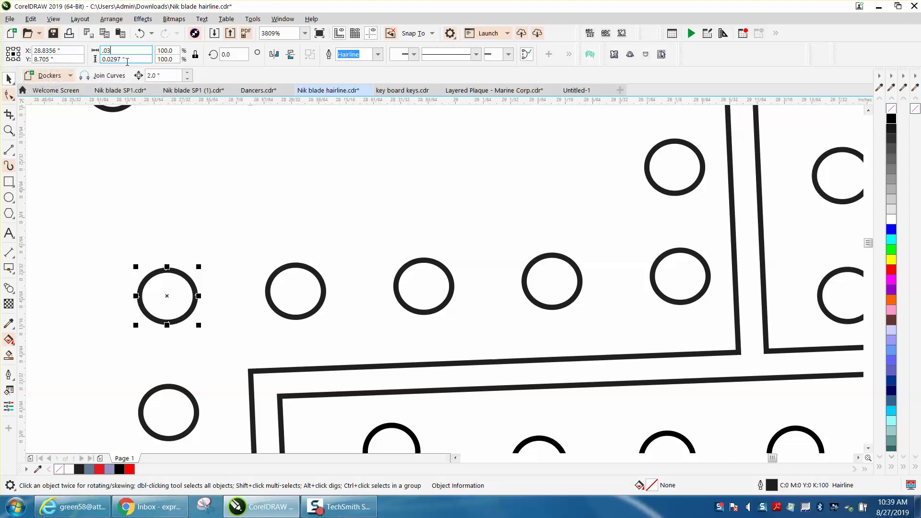
key("Tab")
type(".03")
key("Return")
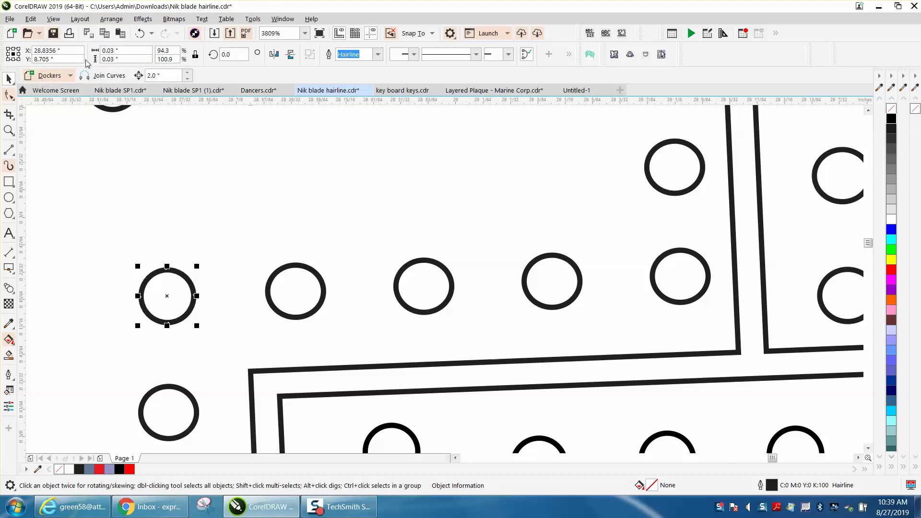
- Repeat the 0.03 in resize with Ctrl+R on four more row circles, the one above, and the lower-left one
left_click(296, 267)
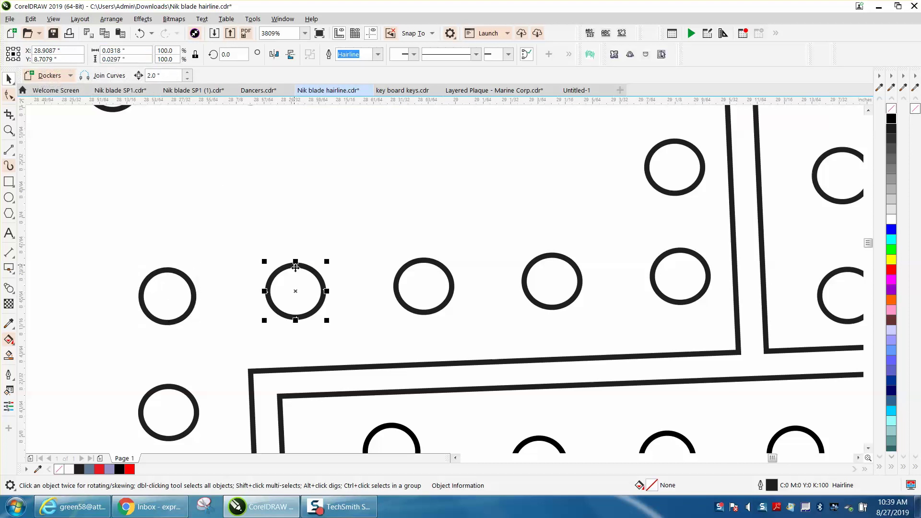
key("ctrl+r")
left_click(417, 262)
key("ctrl+r")
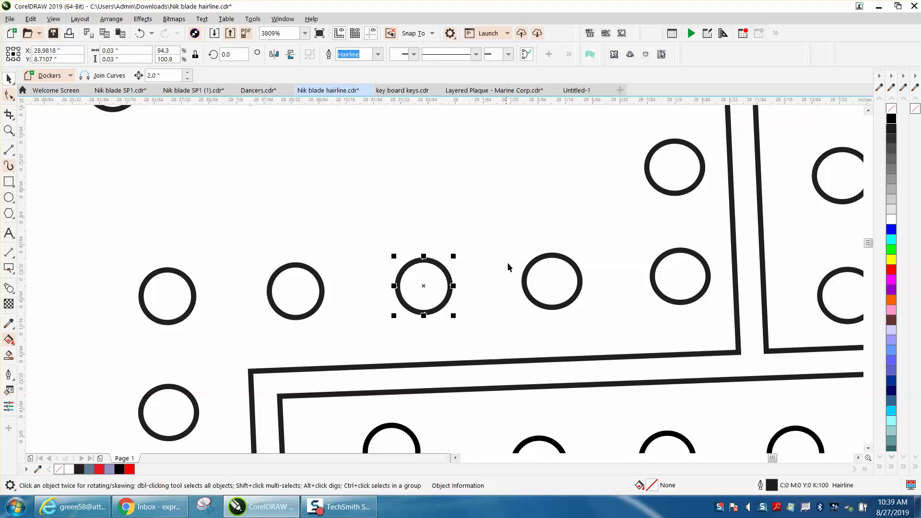
left_click(536, 256)
key("ctrl+r")
left_click(660, 260)
key("ctrl+r")
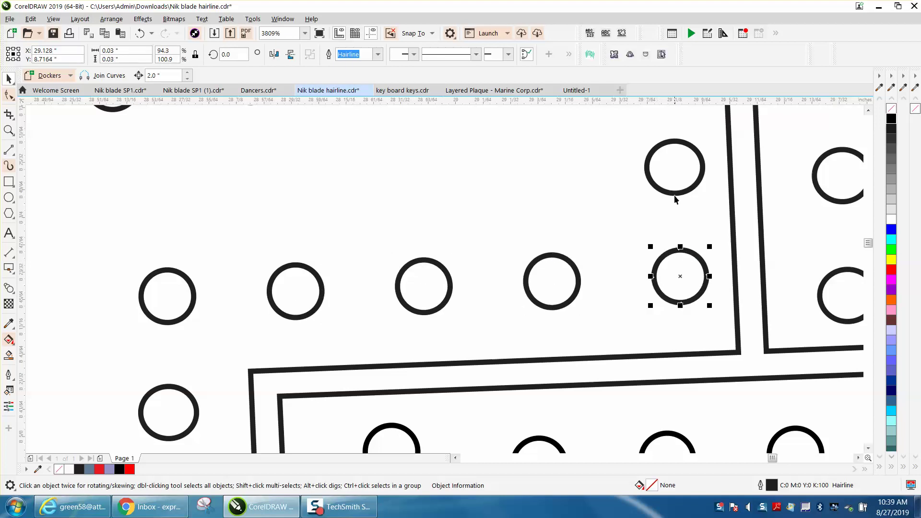
left_click(675, 196)
key("ctrl+r")
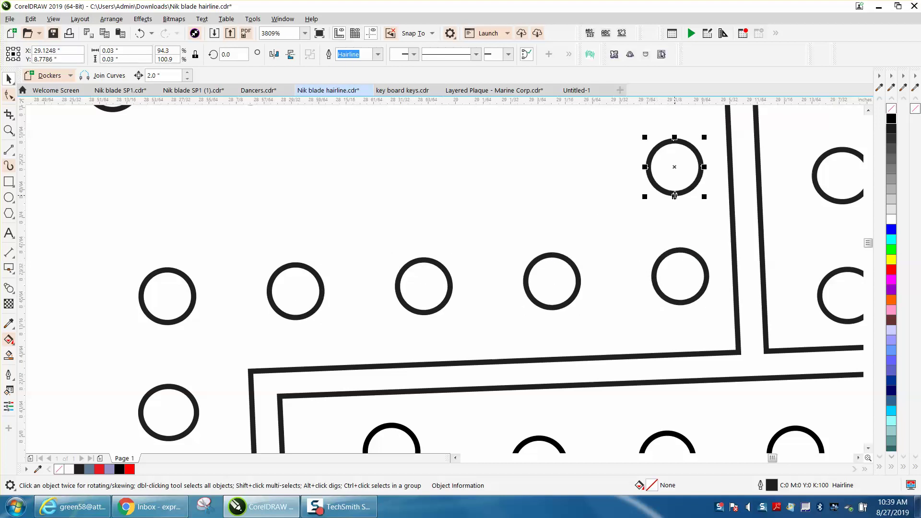
left_click(176, 389)
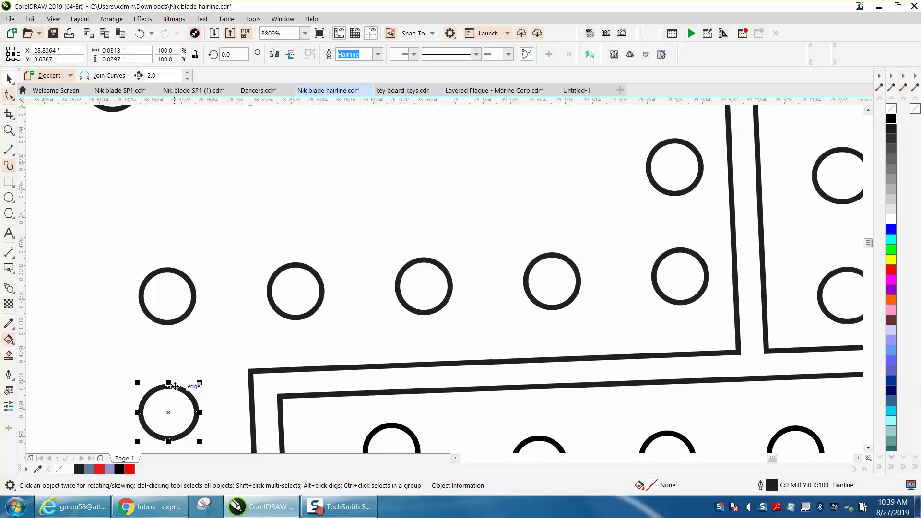
key("ctrl+r")
scroll(175, 386, "down", 2)
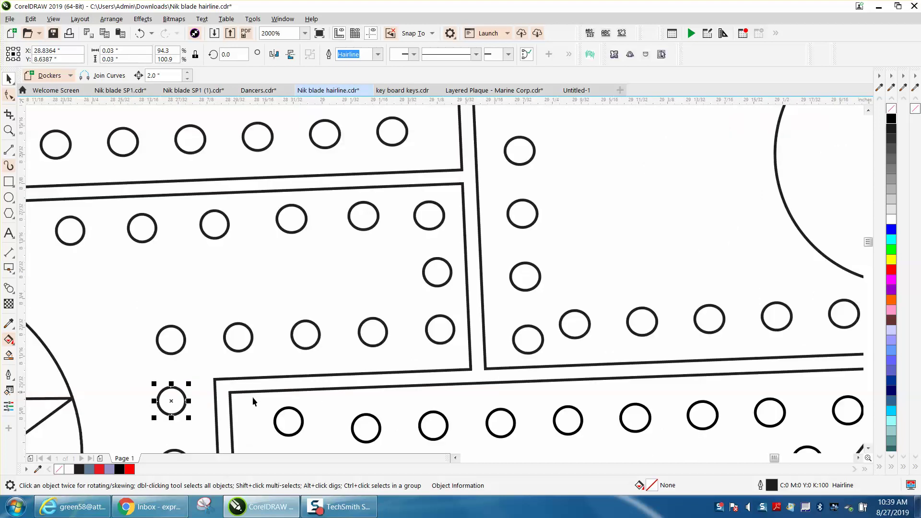
left_click(487, 267)
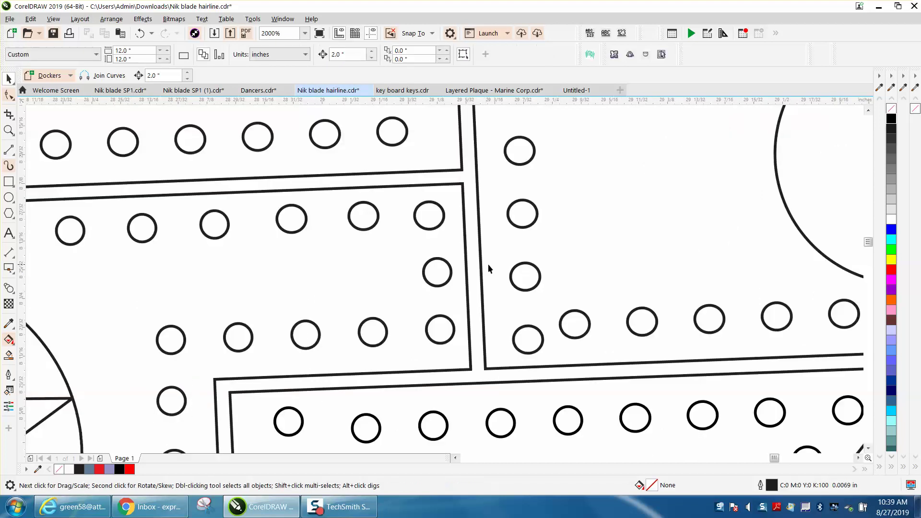
left_click(469, 290)
left_click(517, 288)
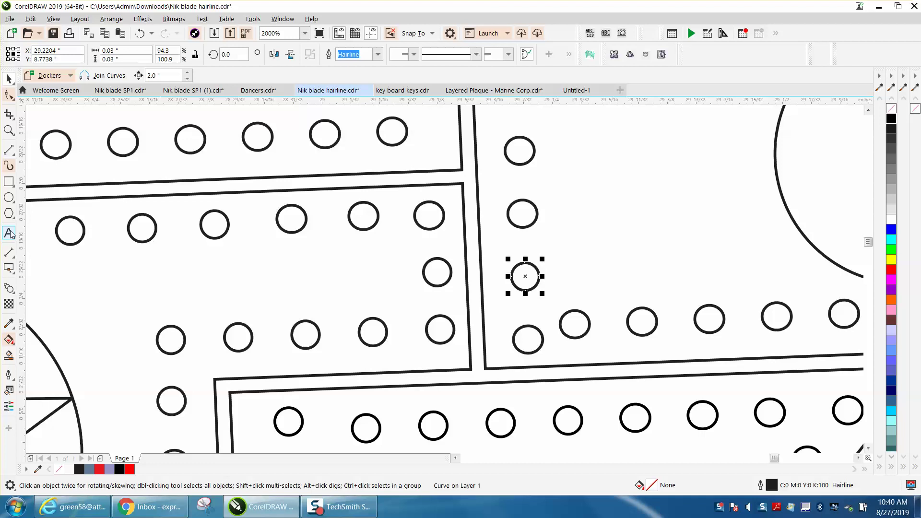
left_click(9, 181)
left_click_drag(626, 218, 668, 243)
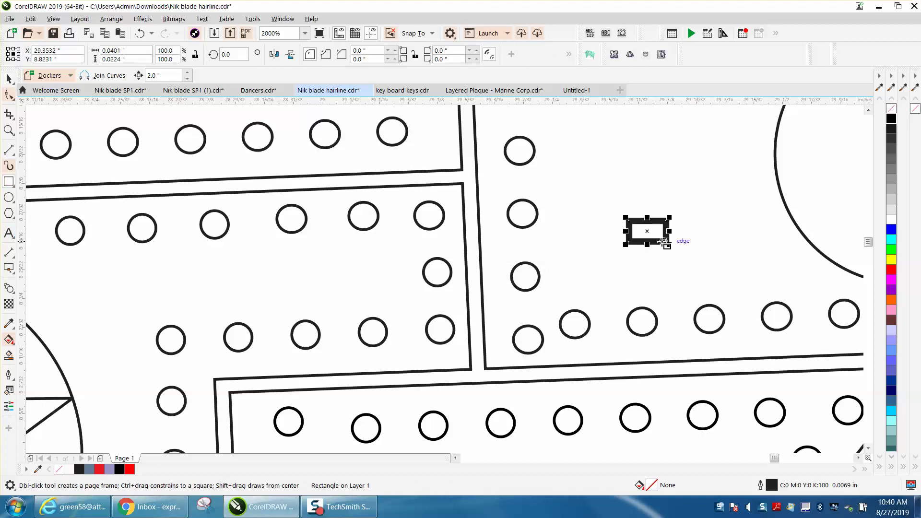
key("Delete")
left_click(11, 81)
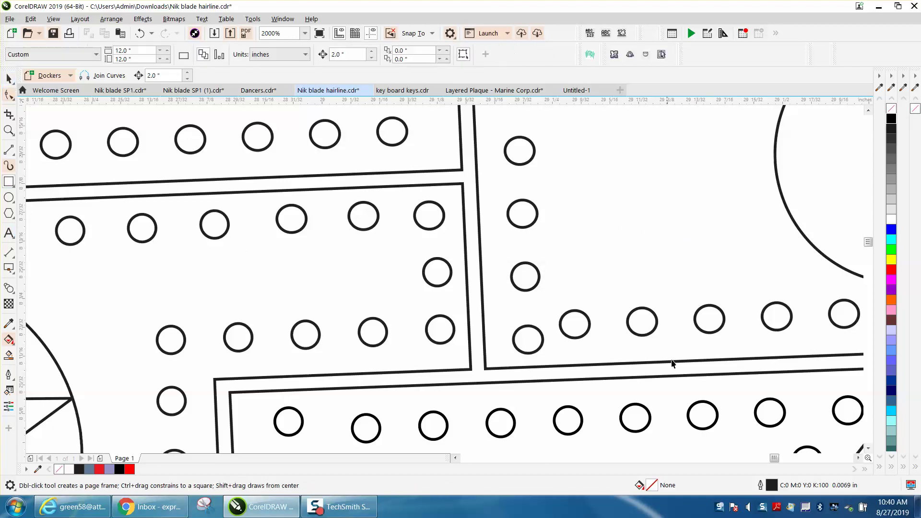
left_click(634, 333)
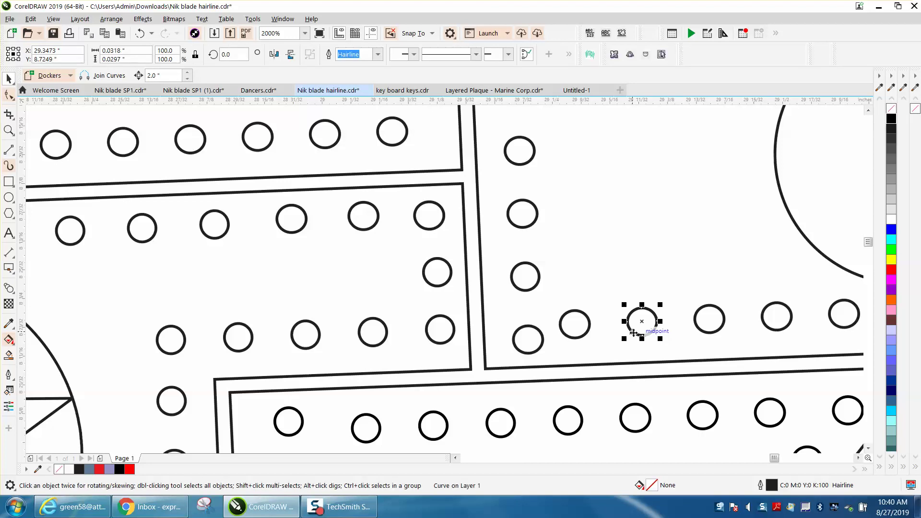
key("Delete")
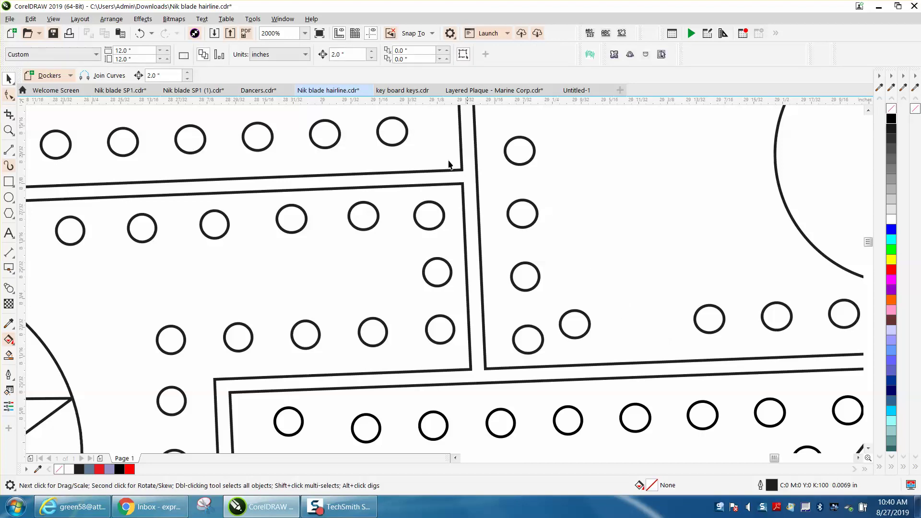
left_click(140, 33)
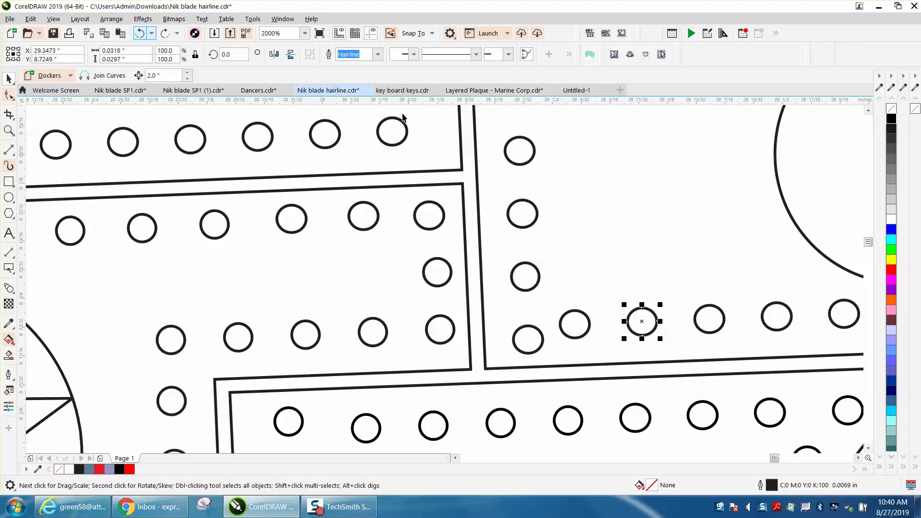
key("Delete")
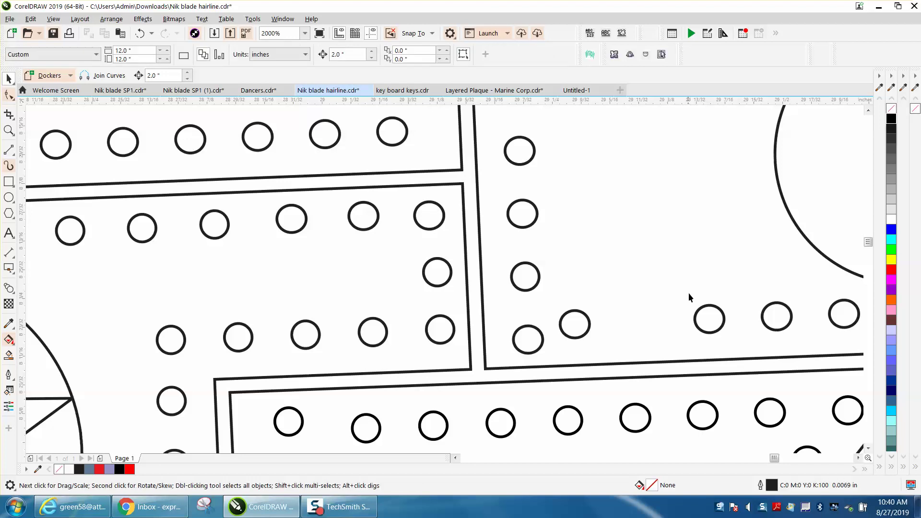
left_click(134, 38)
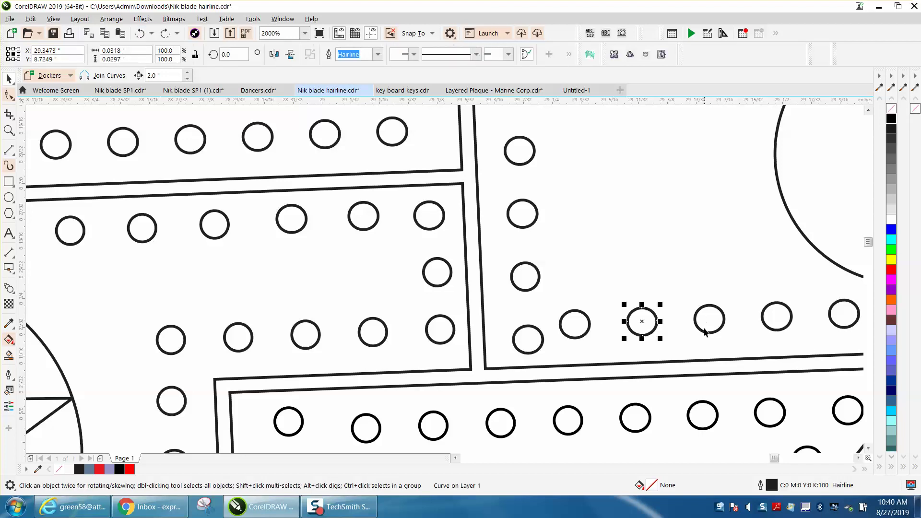
- Turn the outlines of the four circles beside the vertical bars red with the Ctrl+R macro
left_click(675, 300)
left_click(657, 326)
key("ctrl+r")
left_click(705, 332)
key("ctrl+r")
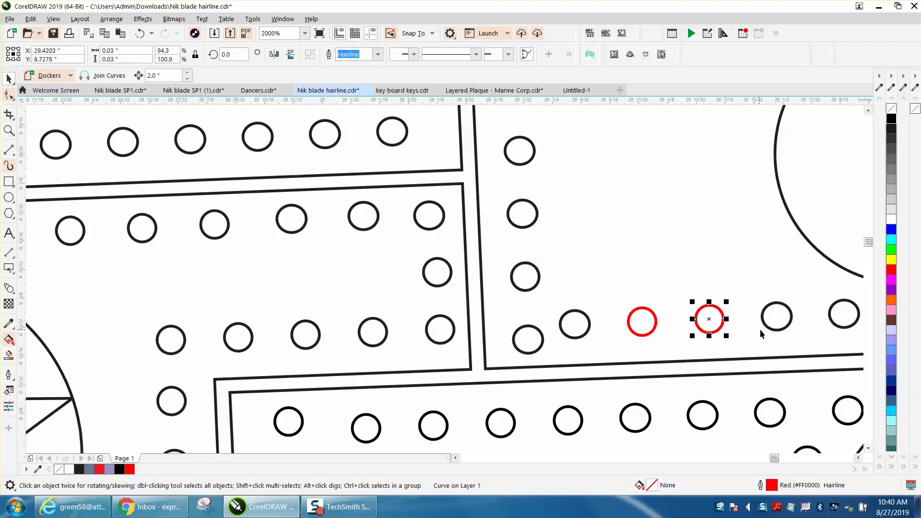
left_click(773, 331)
key("ctrl+r")
left_click(831, 324)
key("ctrl+r")
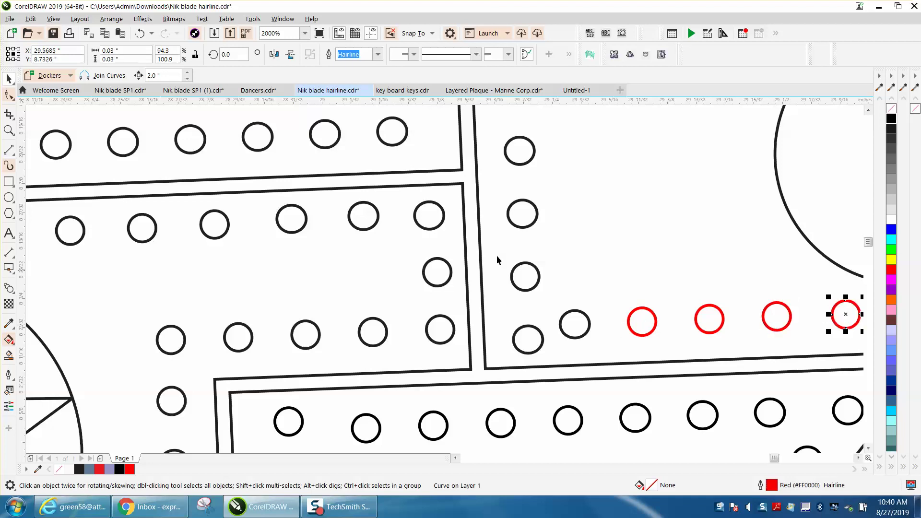
- Draw a temporary rectangle, turn the three column circles red, then delete the rectangle
left_click(9, 182)
left_click_drag(595, 200, 724, 251)
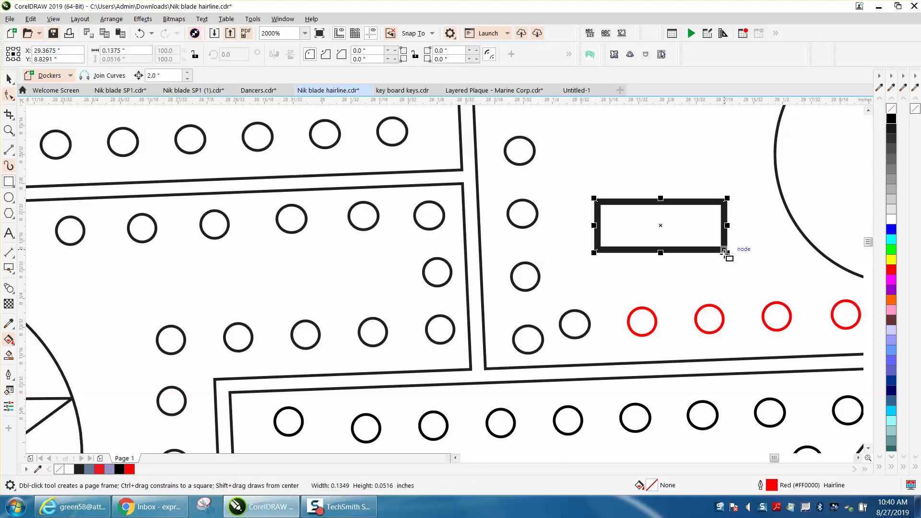
left_click(9, 78)
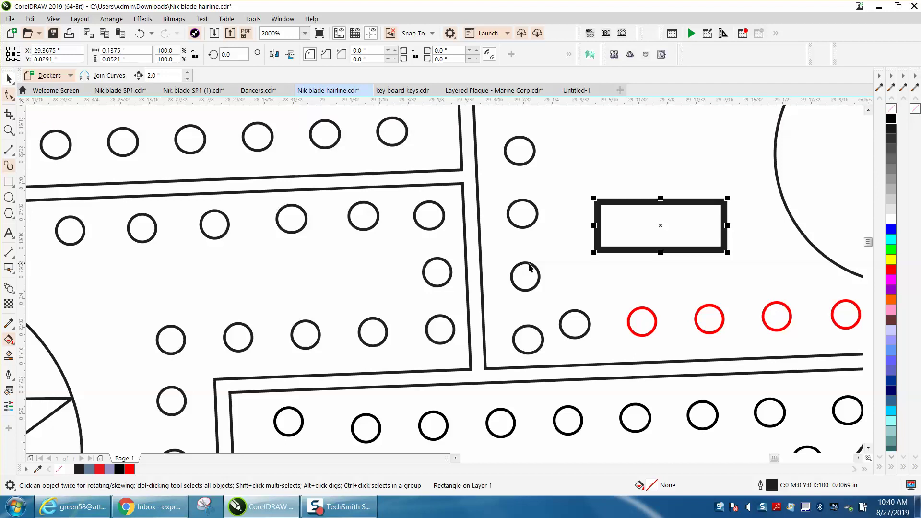
left_click(534, 328)
key("ctrl+r")
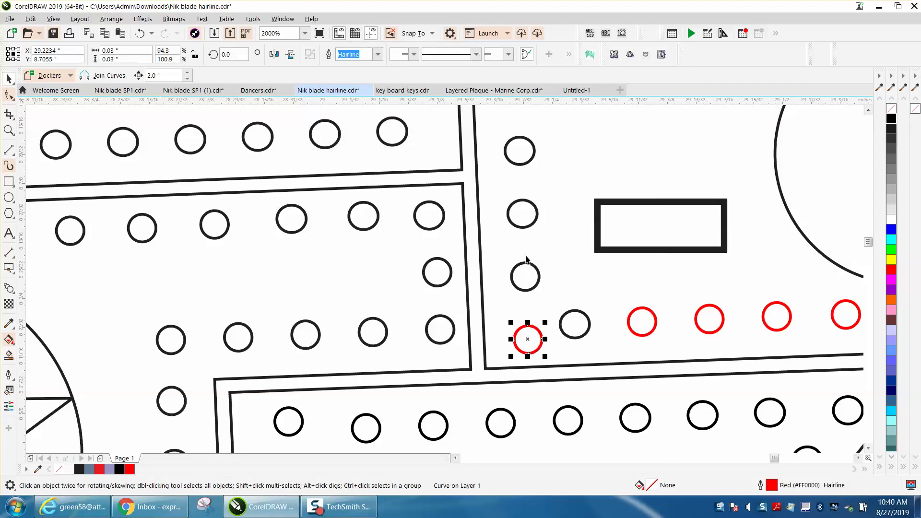
left_click(525, 228)
key("ctrl+r")
left_click(521, 166)
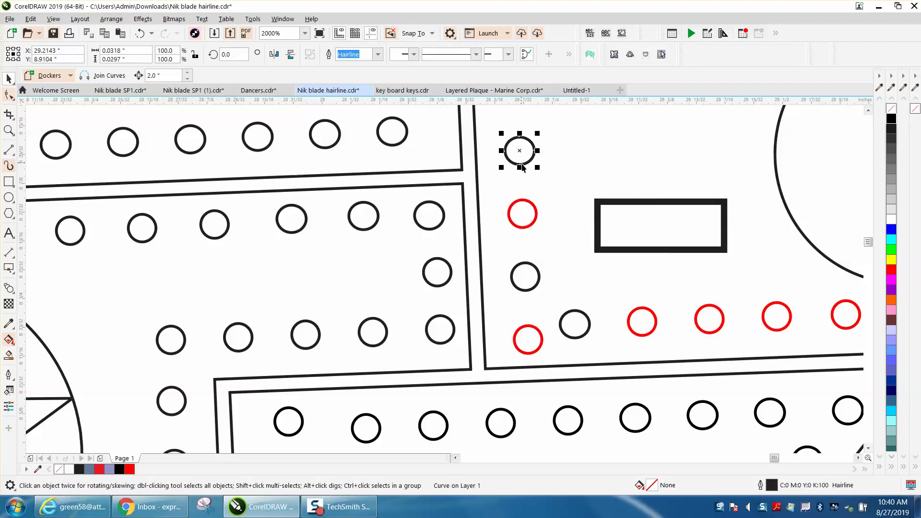
key("ctrl+r")
left_click(627, 202)
key("Delete")
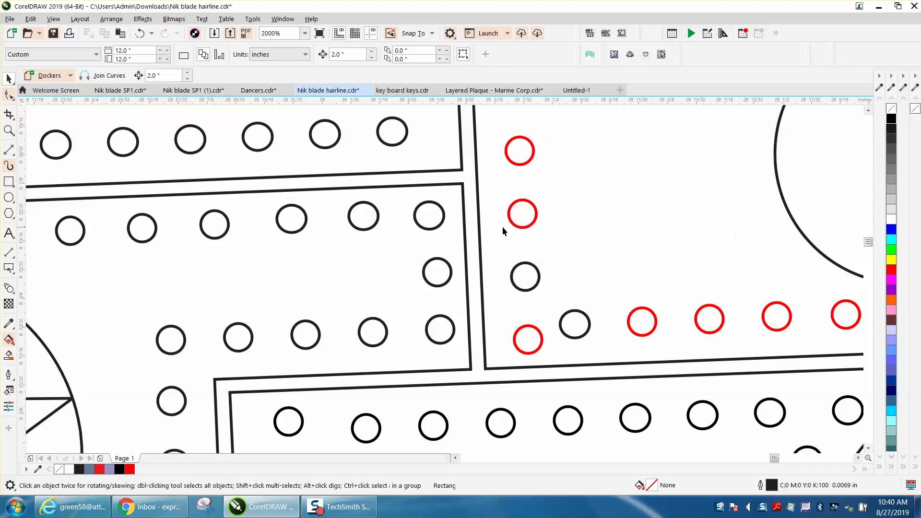
scroll(397, 226, "down", 4)
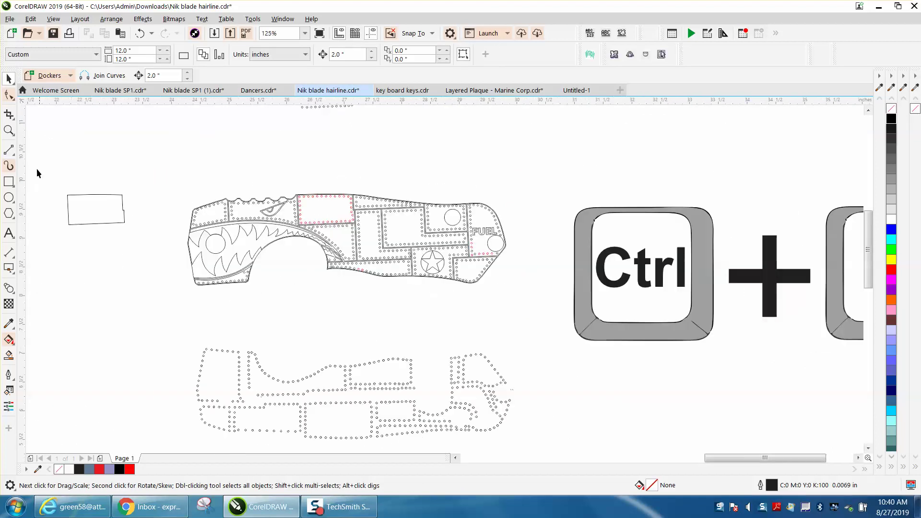
- Marquee-zoom onto the Ctrl + R key graphic beside the knife
left_click(9, 130)
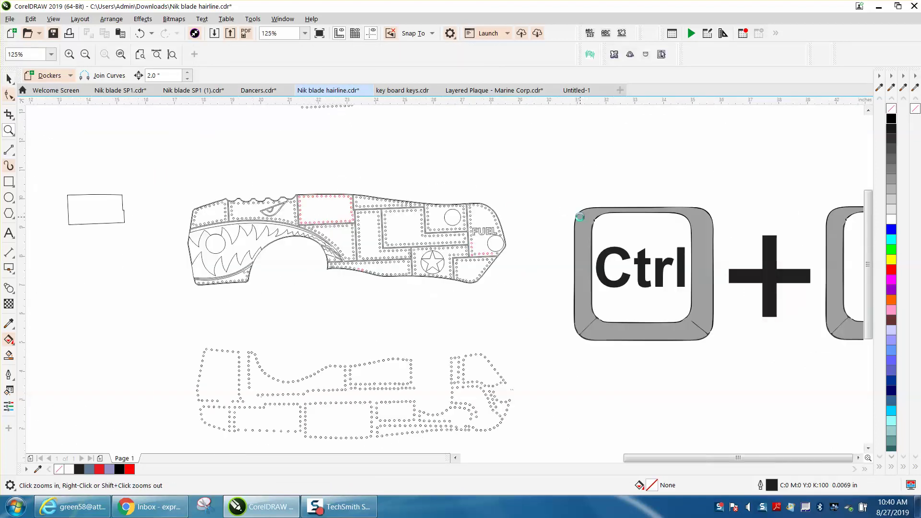
left_click_drag(572, 199, 800, 295)
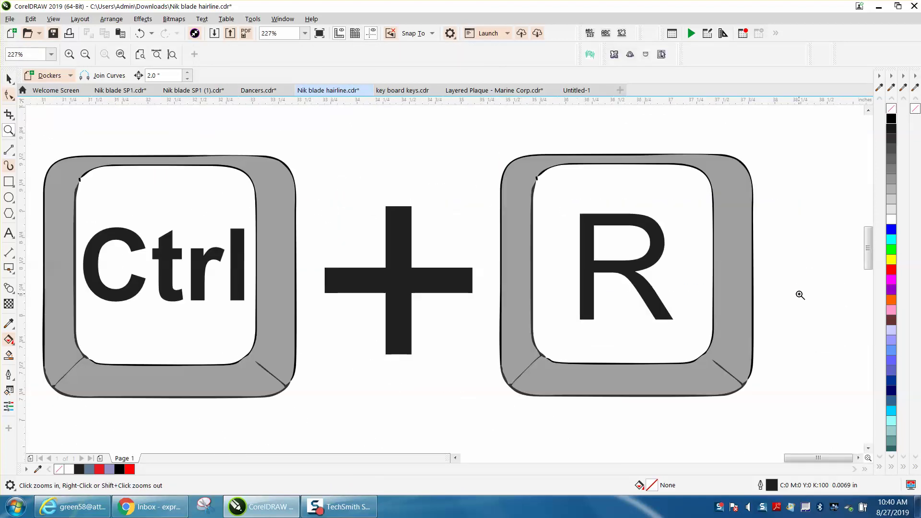